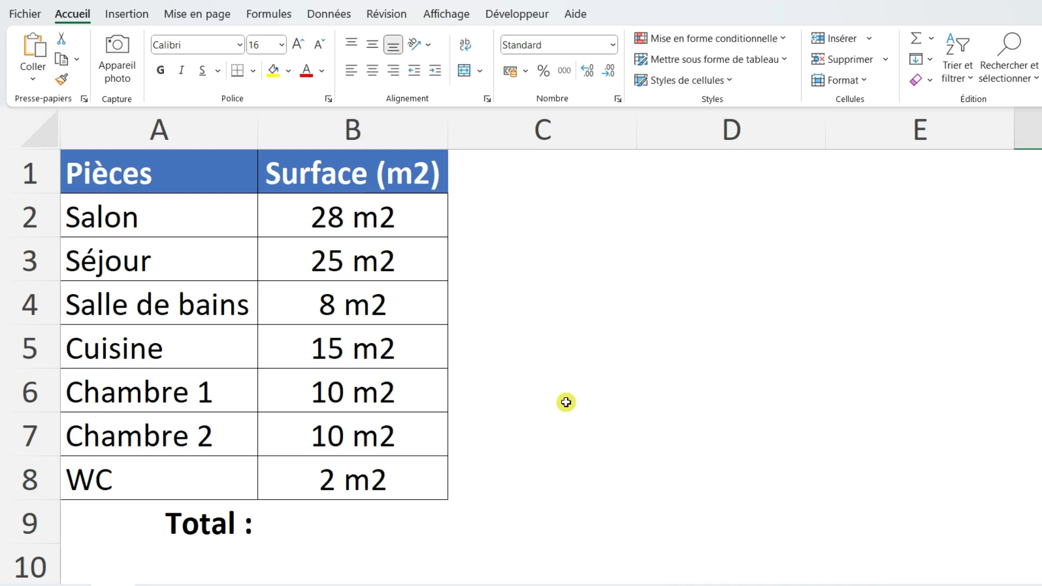
- Enter the formula =SOMME(B2:B8) in cell B9 to total the surfaces
click(366, 526)
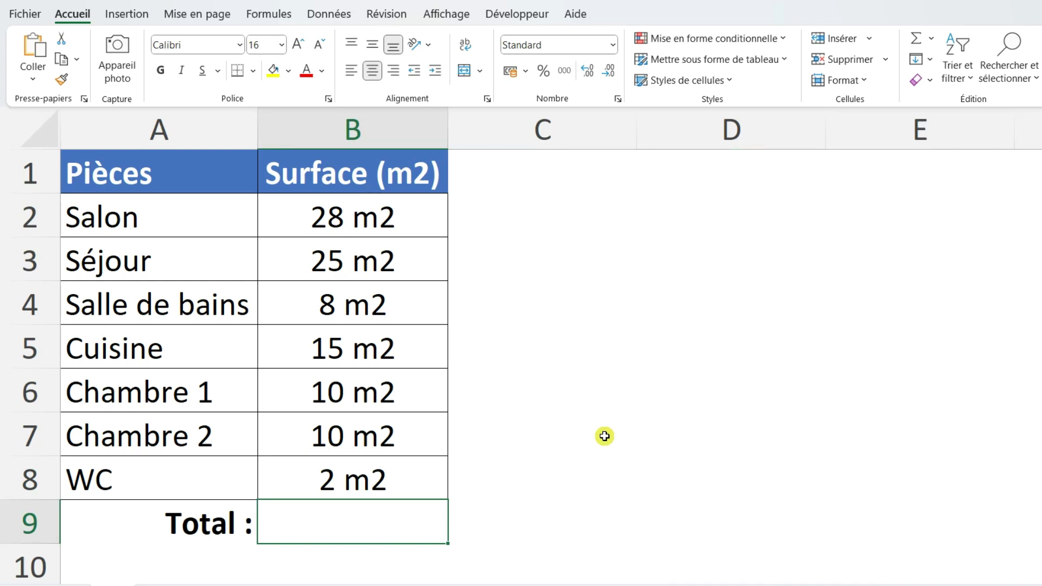
text(=SOMM)
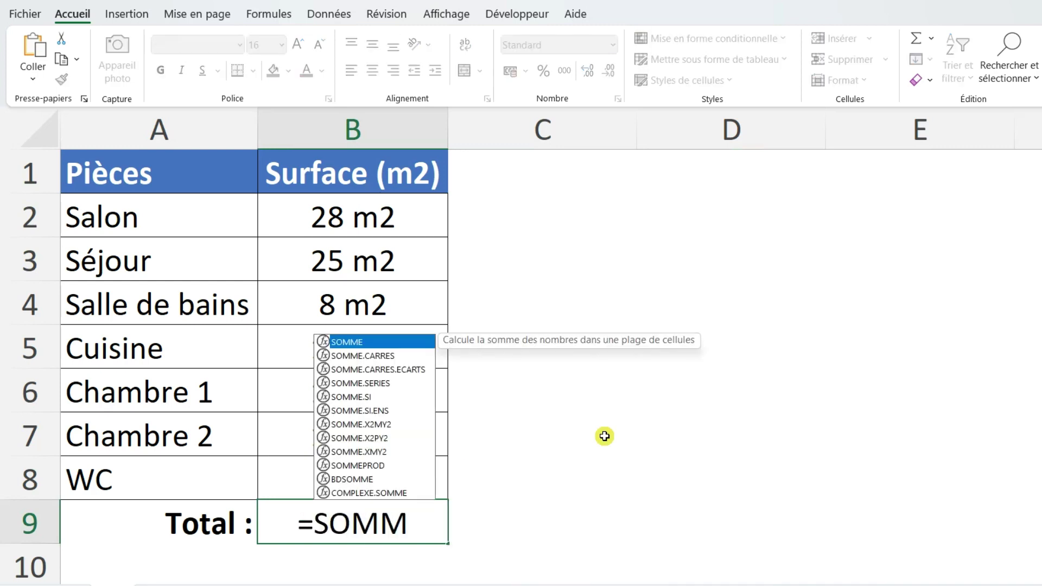
text(E()
drag(367, 205, 361, 463)
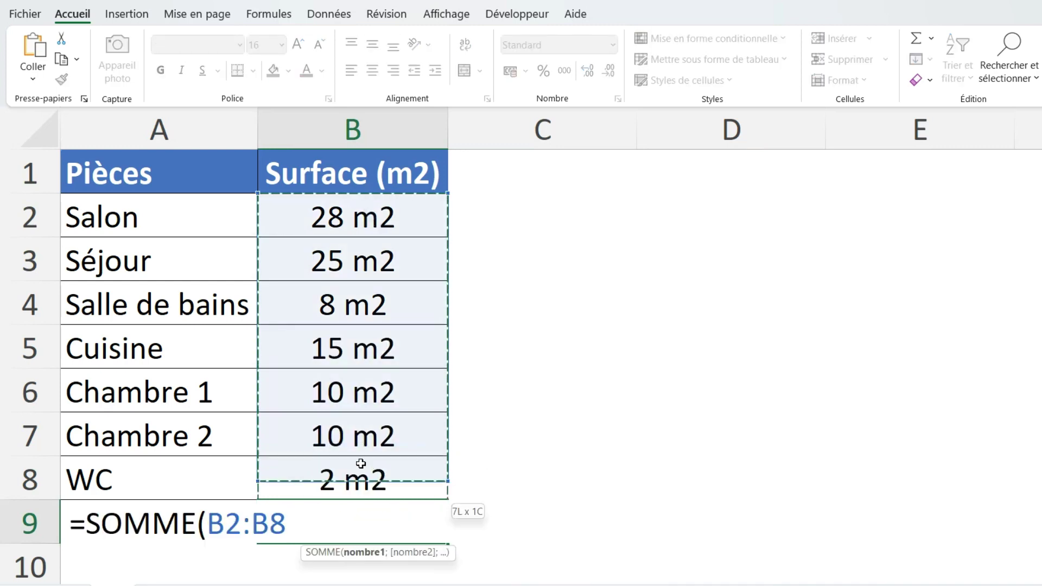
text())
key(Return)
key(Up)
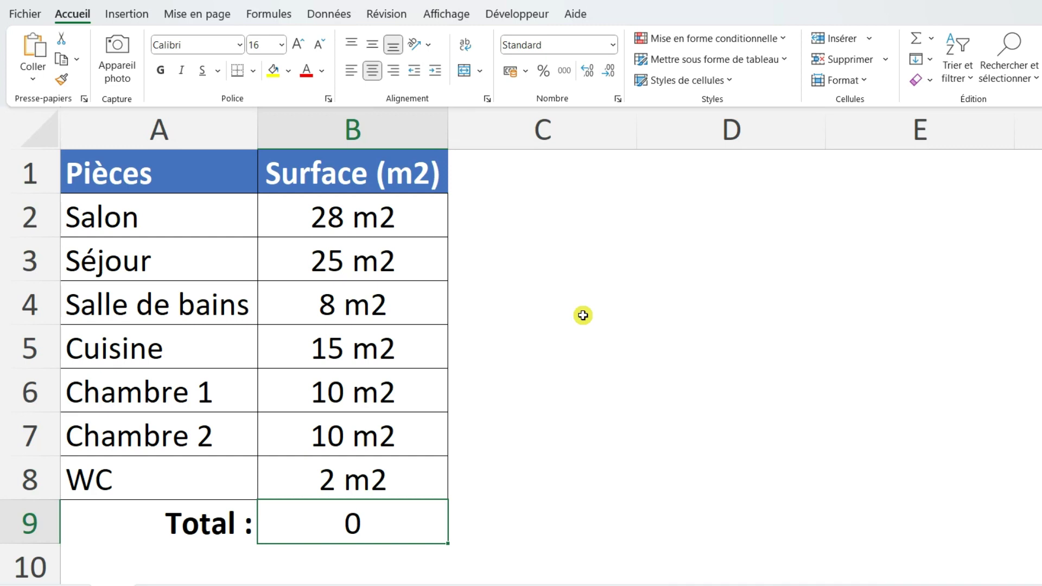
double_click(412, 215)
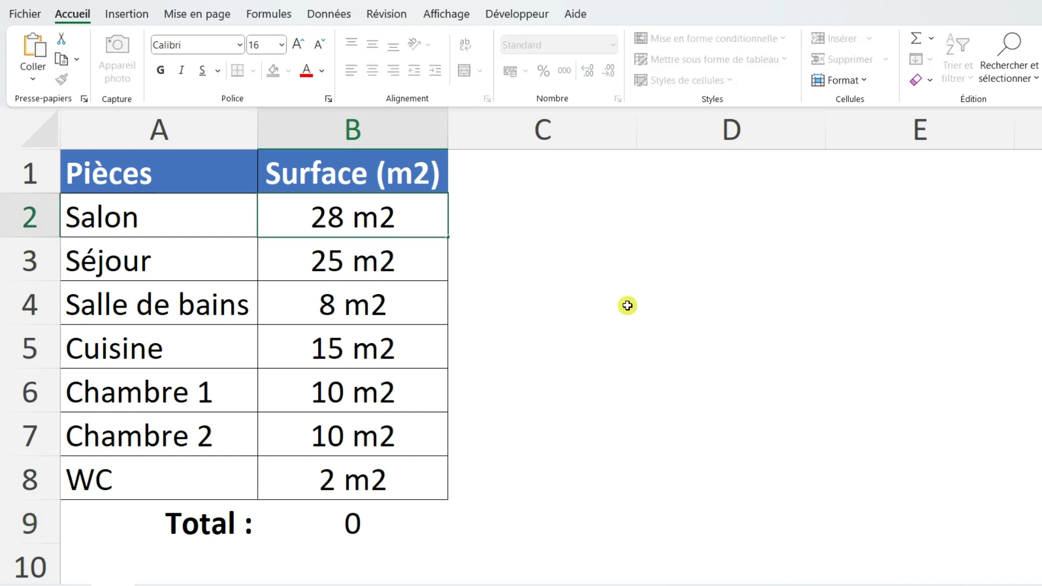
key(BackSpace)
key(BackSpace)
key(BackSpace)
key(Return)
key(F2)
key(BackSpace)
key(BackSpace)
key(BackSpace)
key(Return)
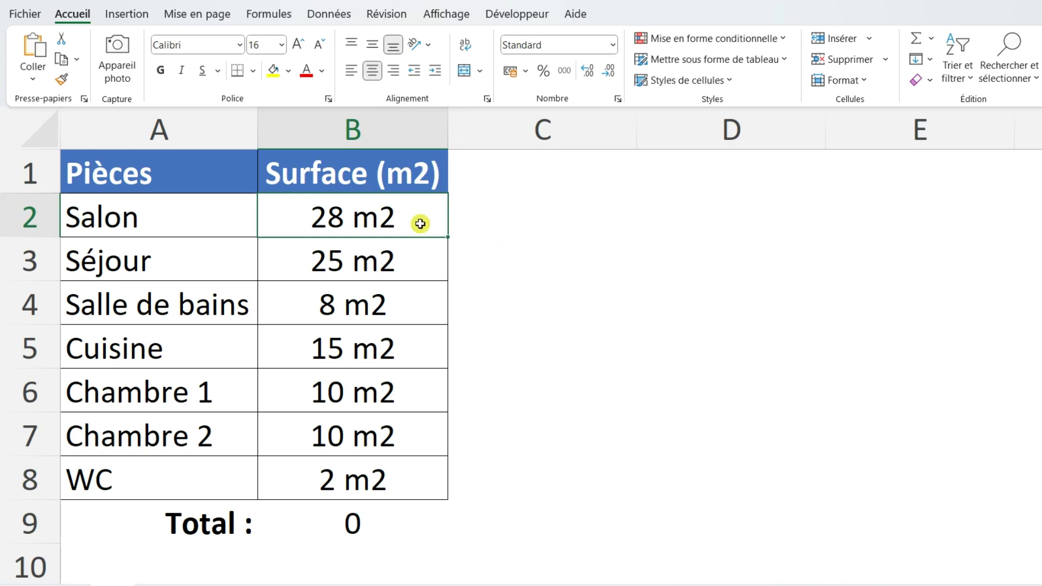
- Replace every 'm2' with nothing in B2:B8, then check that B9 now totals 98
drag(420, 245, 422, 476)
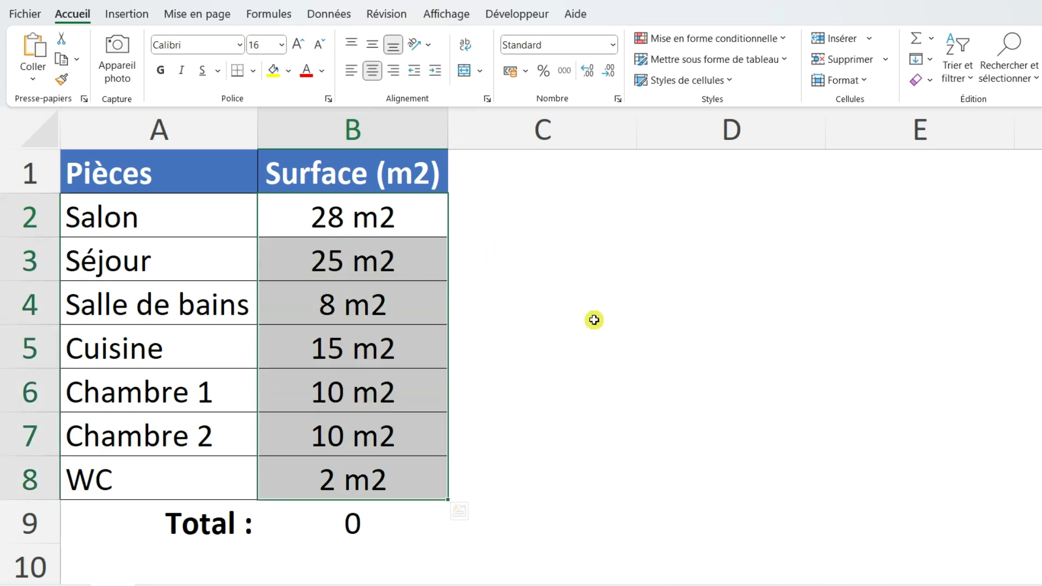
key(ctrl+h)
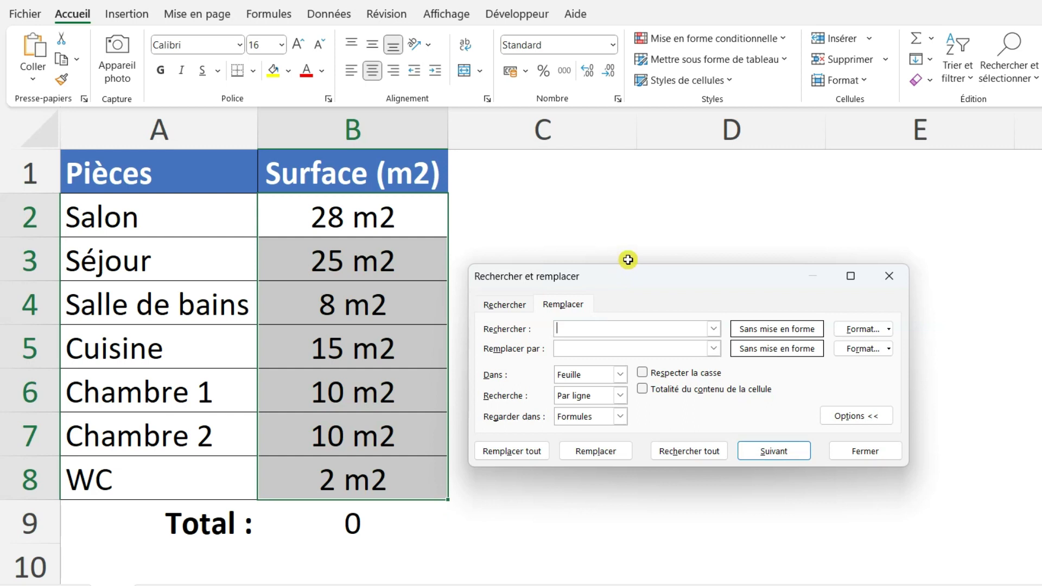
text(m2)
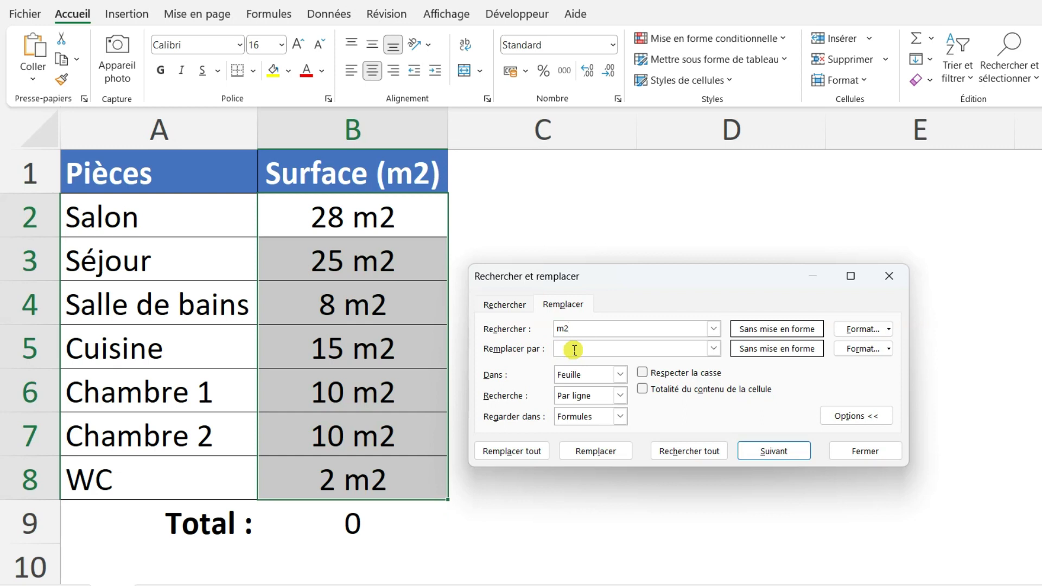
click(524, 455)
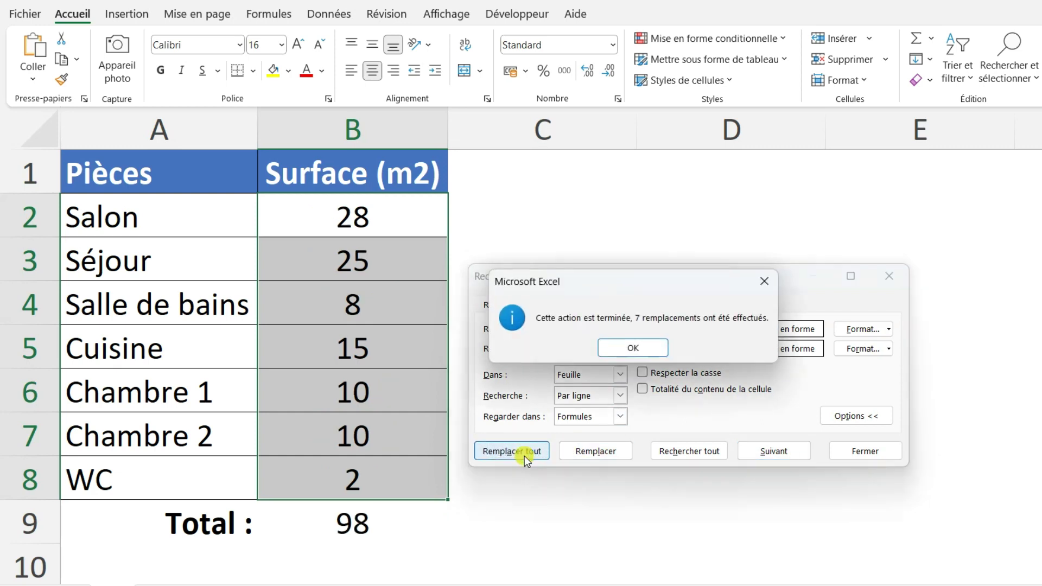
click(638, 348)
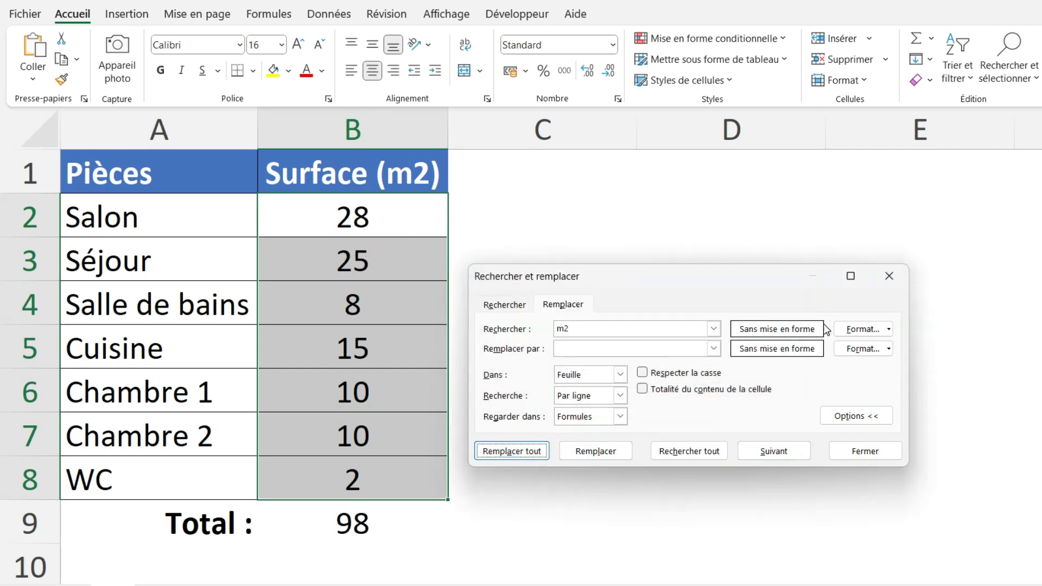
click(881, 278)
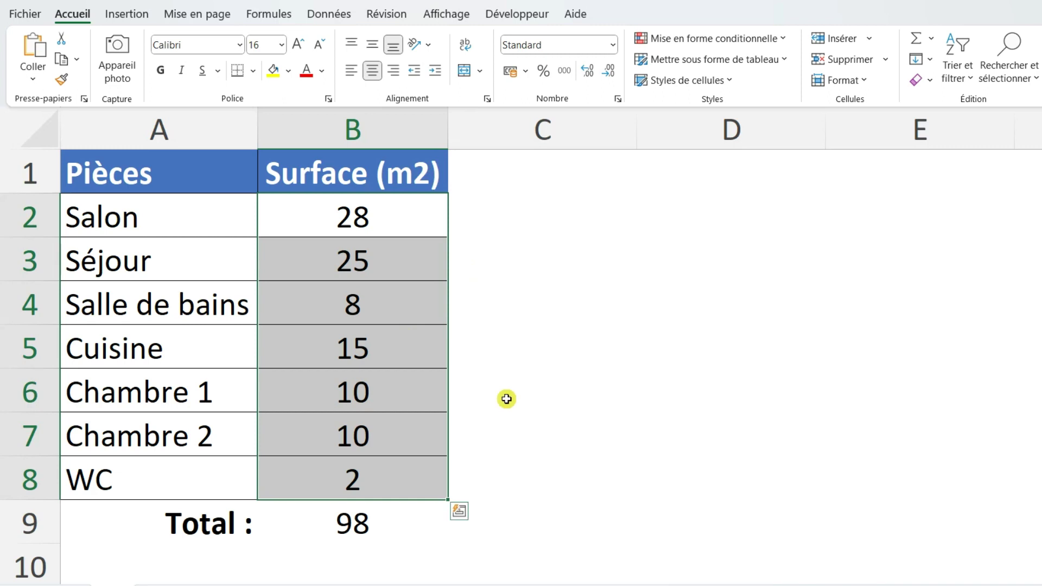
click(397, 523)
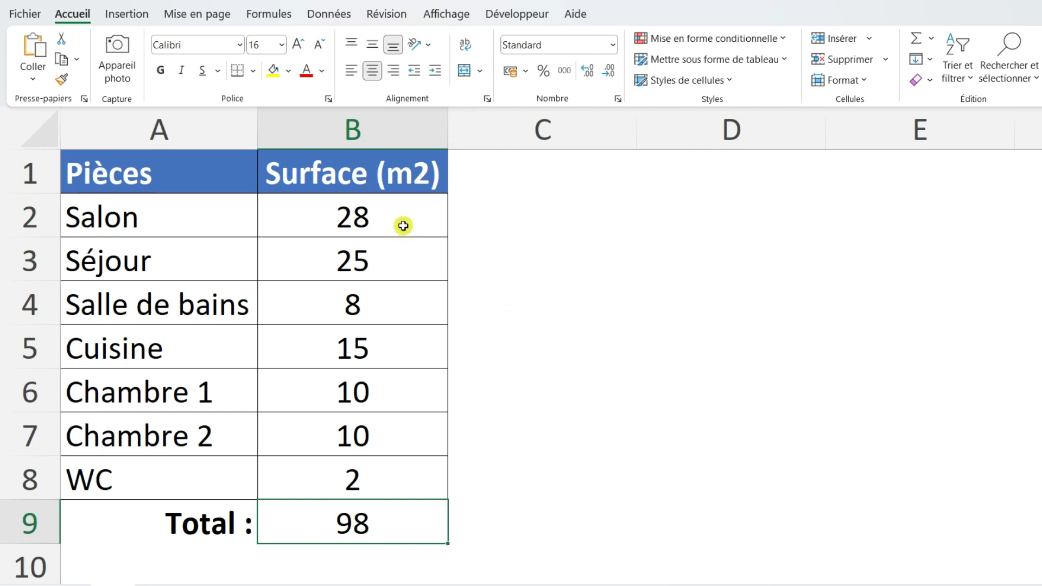
- Give B2:B9 a custom number format appending " m2" to Standard
drag(405, 225, 392, 514)
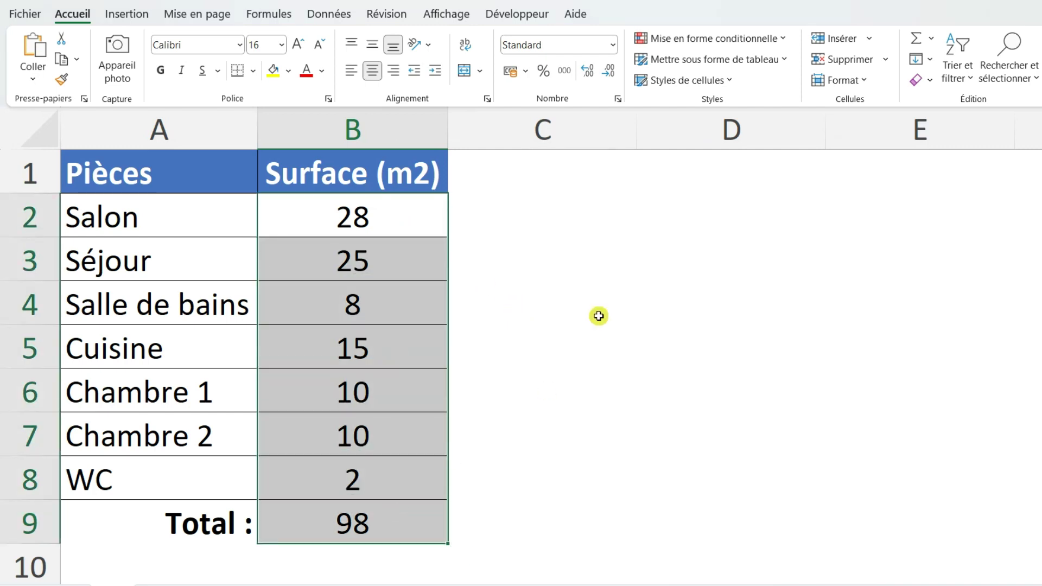
key(ctrl+shift+ampersand)
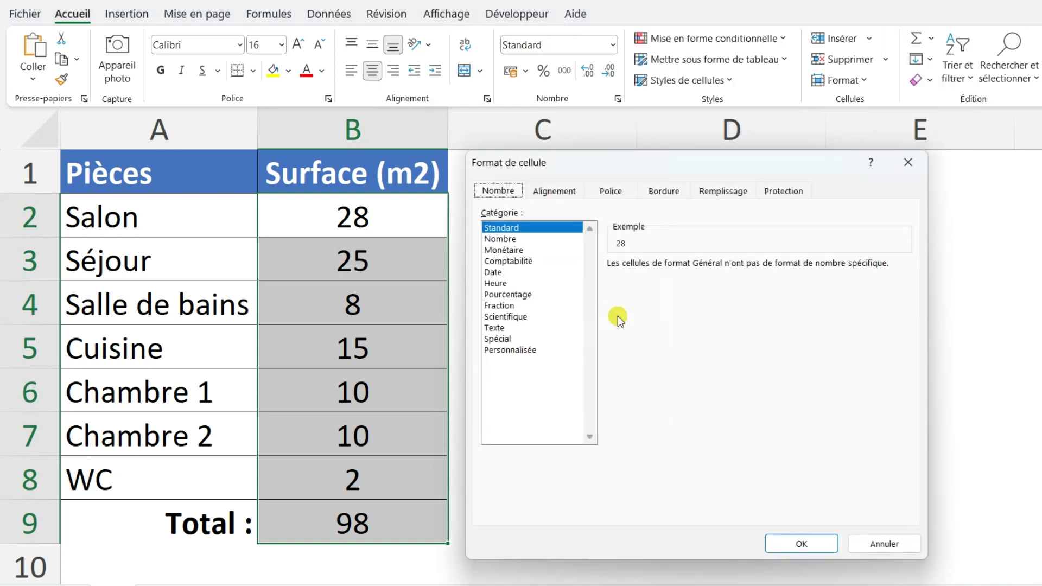
click(542, 351)
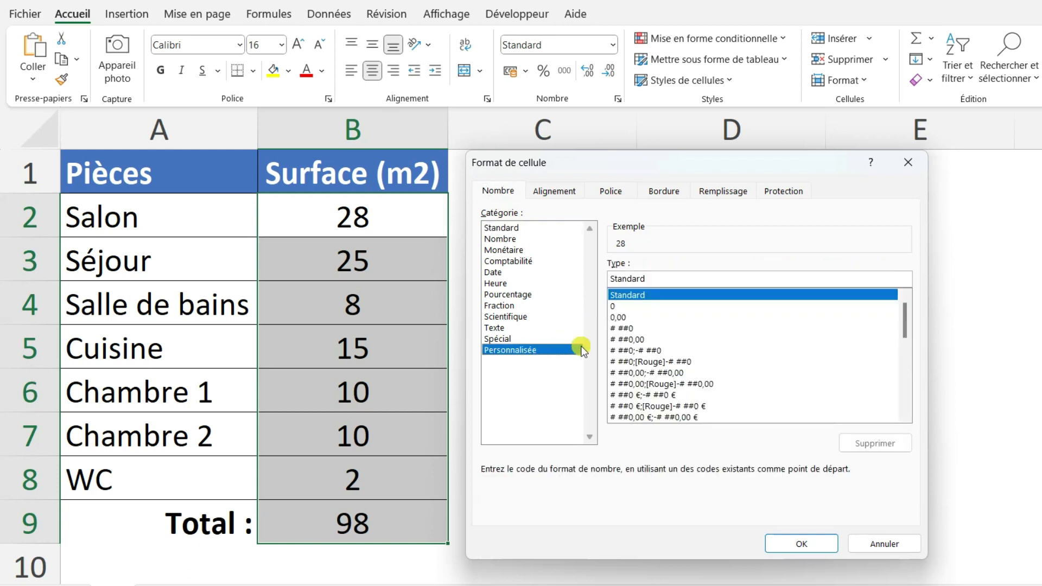
click(668, 282)
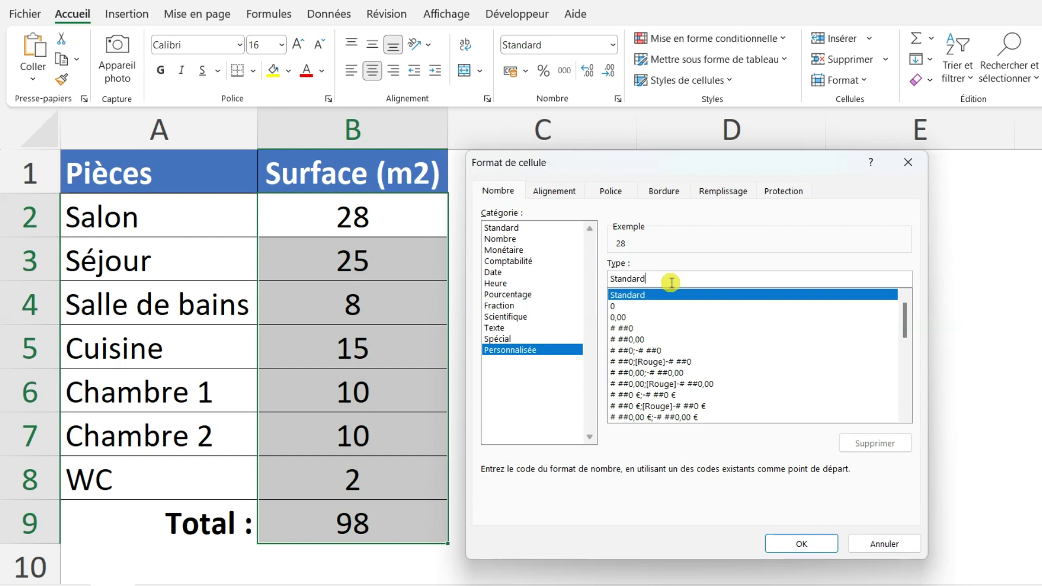
text(" m)
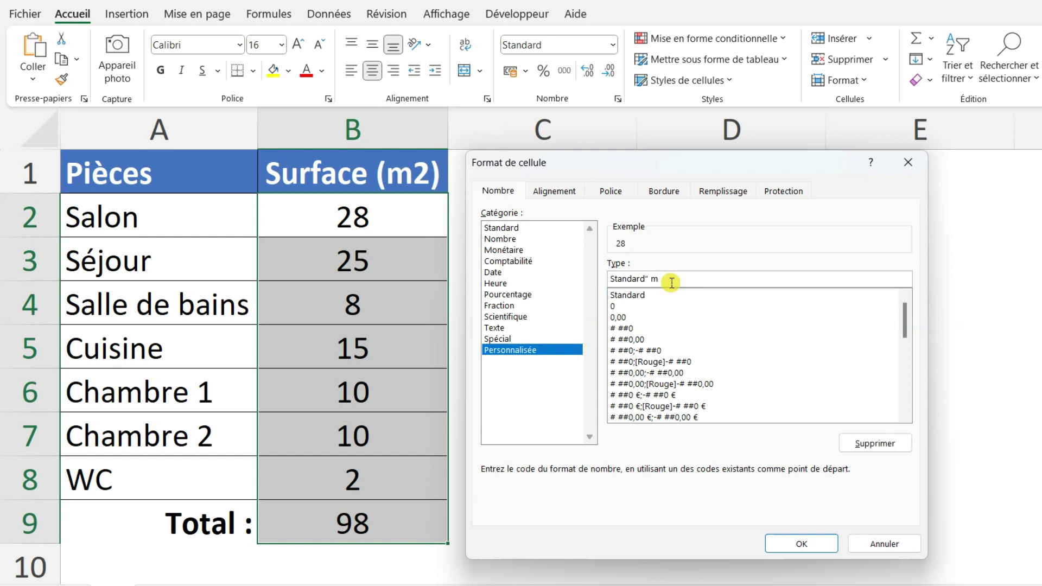
text(2")
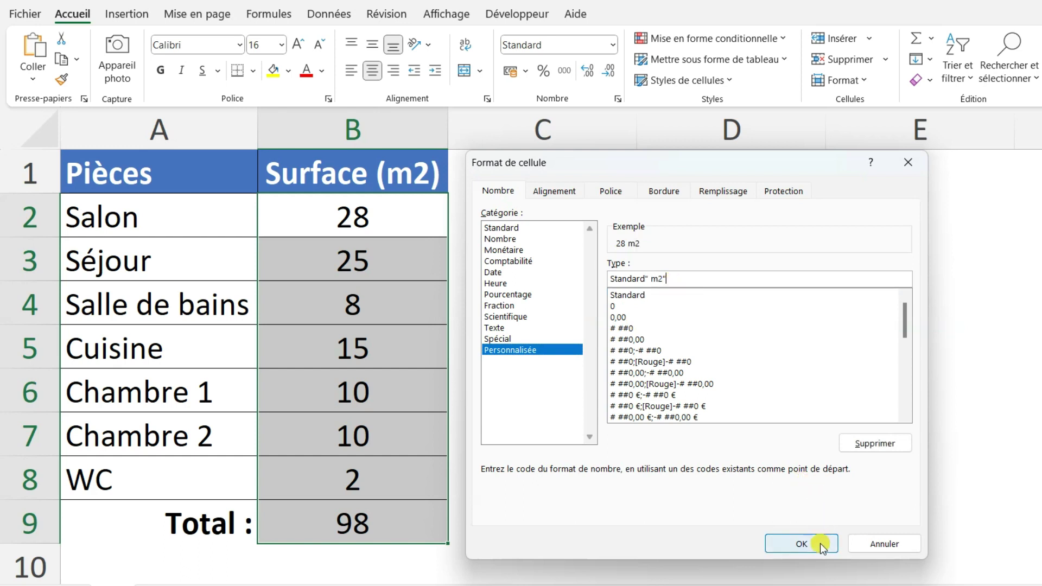
click(819, 543)
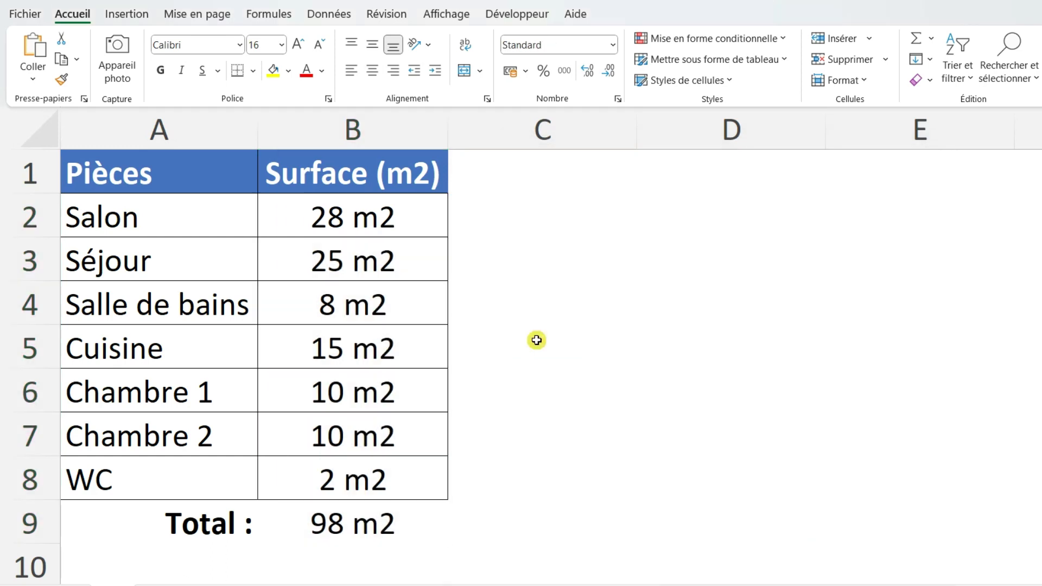